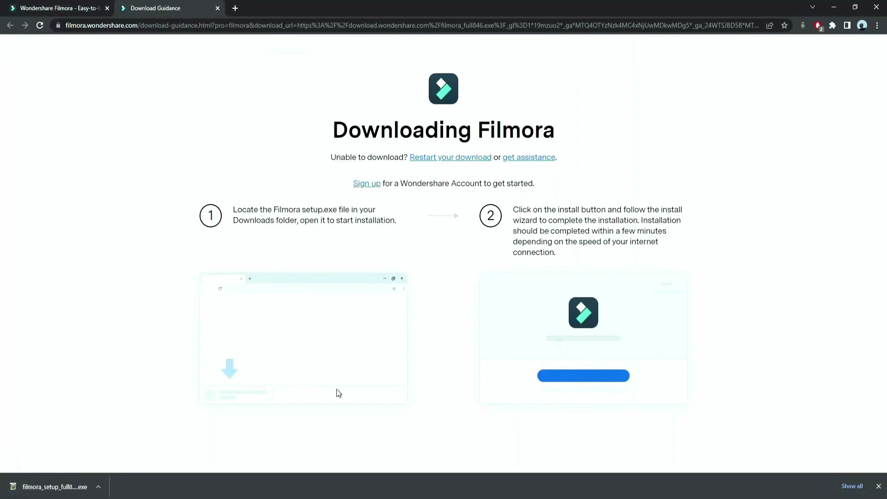
- Run the downloaded Filmora setup file, install Wondershare Filmora and launch it
{"action": "left_click", "coordinate": [51, 491]}
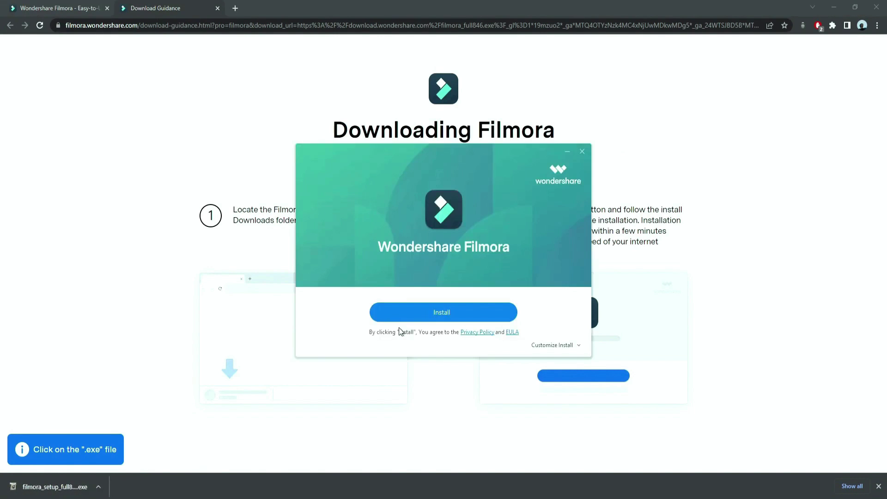
{"action": "left_click", "coordinate": [437, 315]}
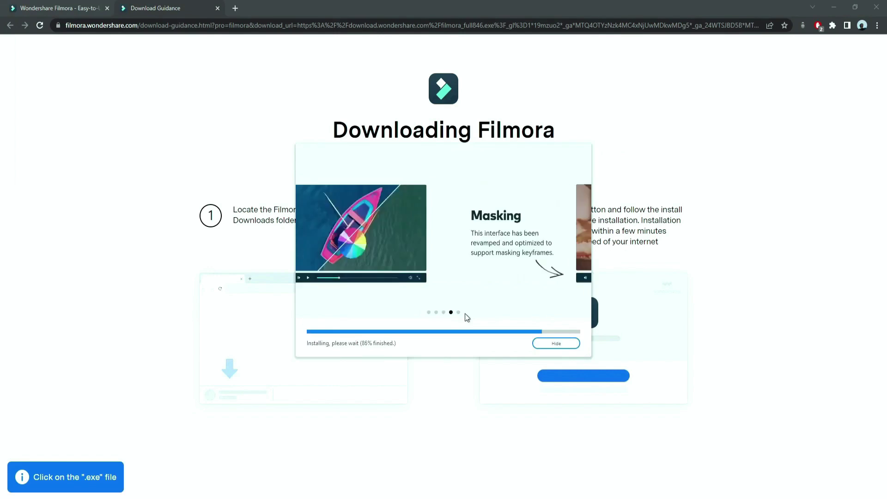
{"action": "left_click", "coordinate": [465, 313]}
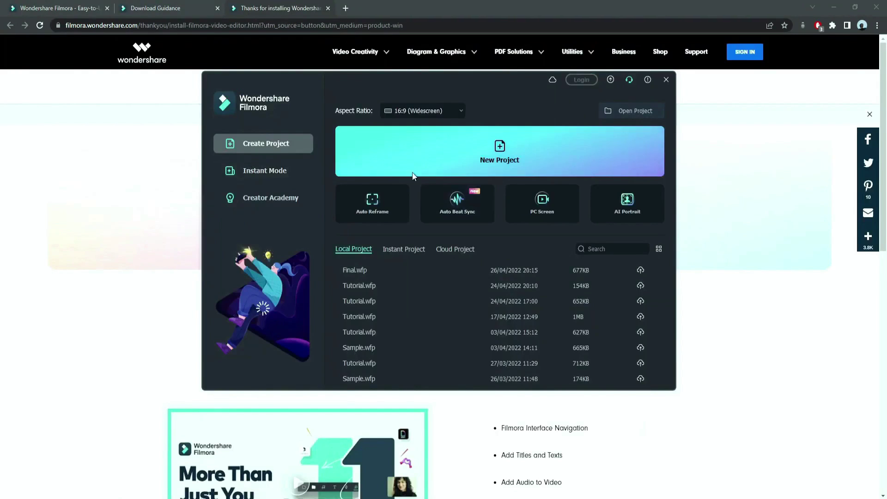
{"action": "left_click", "coordinate": [417, 168]}
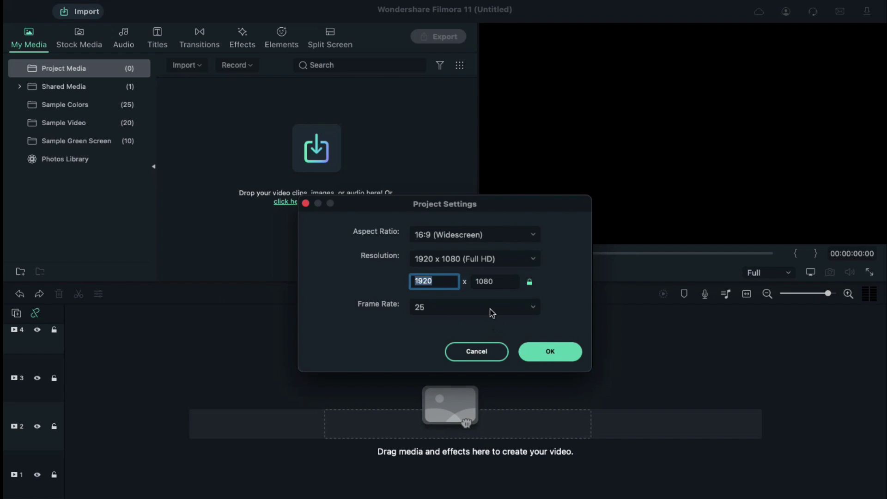
- Keep the project at 1920 x 1080 with a frame rate of 25 and accept the project settings
{"action": "left_click", "coordinate": [491, 313]}
{"action": "left_click", "coordinate": [491, 309]}
{"action": "left_click", "coordinate": [549, 351]}
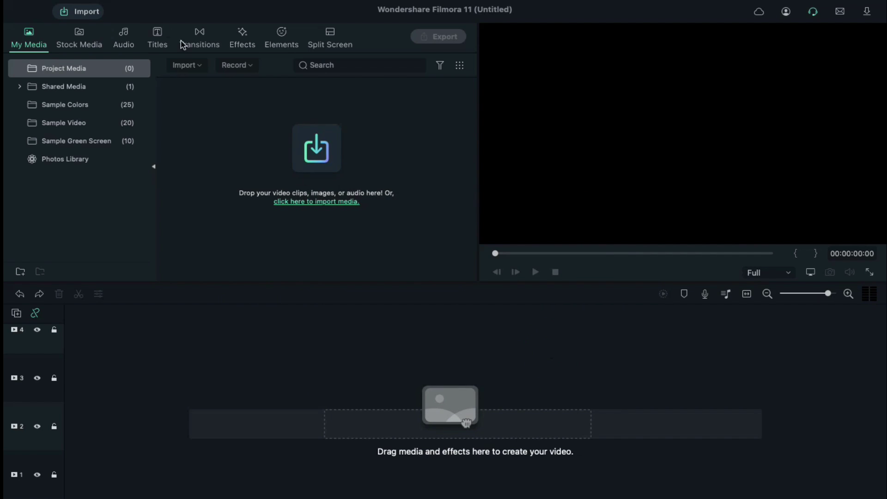
- Add a Default Title at the start of track 1 and cut off everything after 00:00:03:15
{"action": "left_click", "coordinate": [164, 27]}
{"action": "left_click_drag", "start_coordinate": [465, 422], "coordinate": [74, 471]}
{"action": "left_click", "coordinate": [553, 318]}
{"action": "left_click_drag", "start_coordinate": [554, 308], "coordinate": [578, 308]}
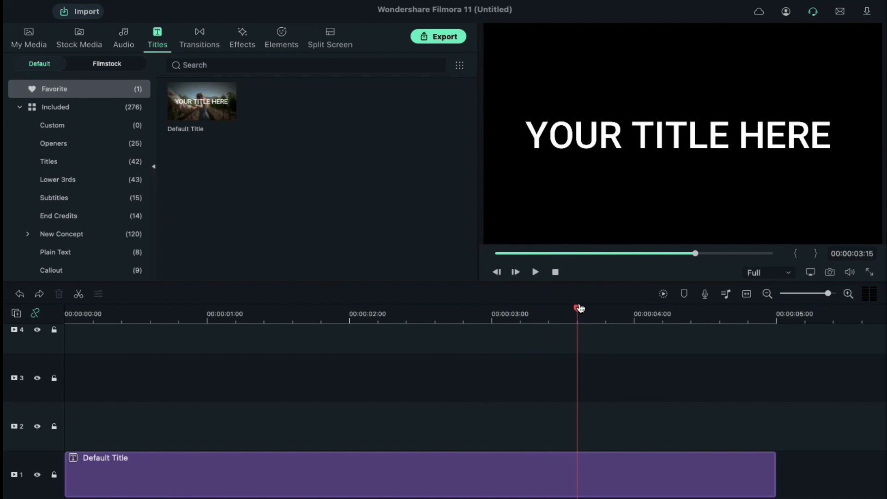
{"action": "key", "text": "ctrl+b"}
{"action": "left_click", "coordinate": [607, 480]}
{"action": "key", "text": "Delete"}
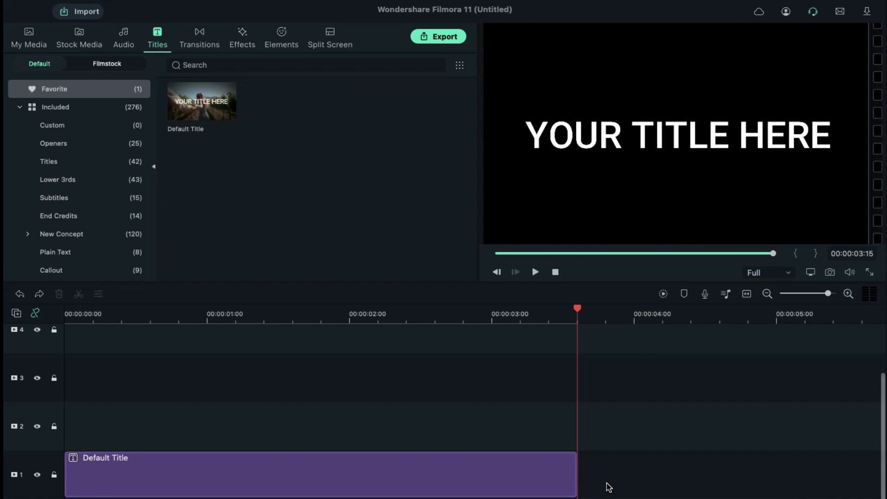
- Change the track 1 title's text to "M" in the Futura Bold font
{"action": "left_click", "coordinate": [200, 319]}
{"action": "double_click", "coordinate": [265, 469]}
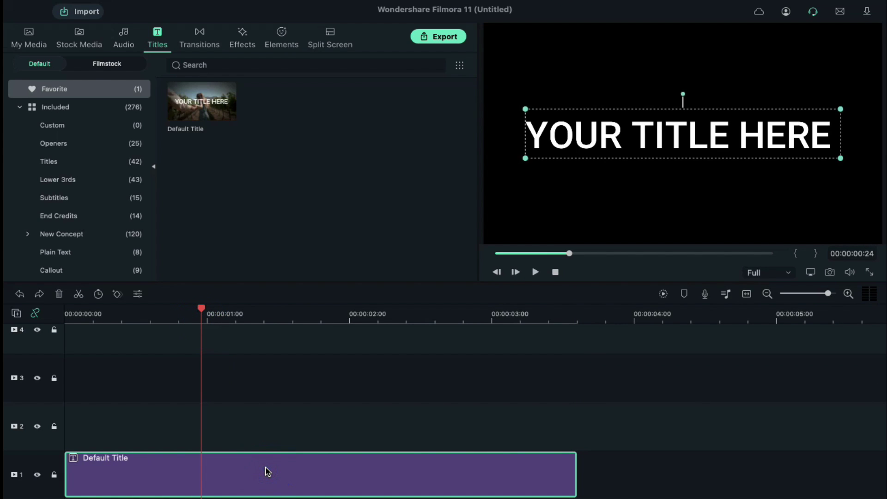
{"action": "left_click", "coordinate": [22, 35]}
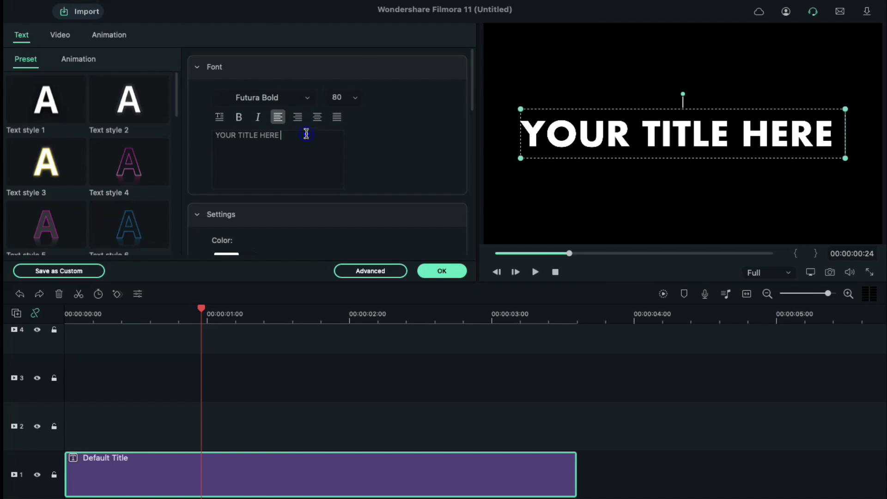
{"action": "key", "text": "super+a"}
{"action": "type", "text": "M"}
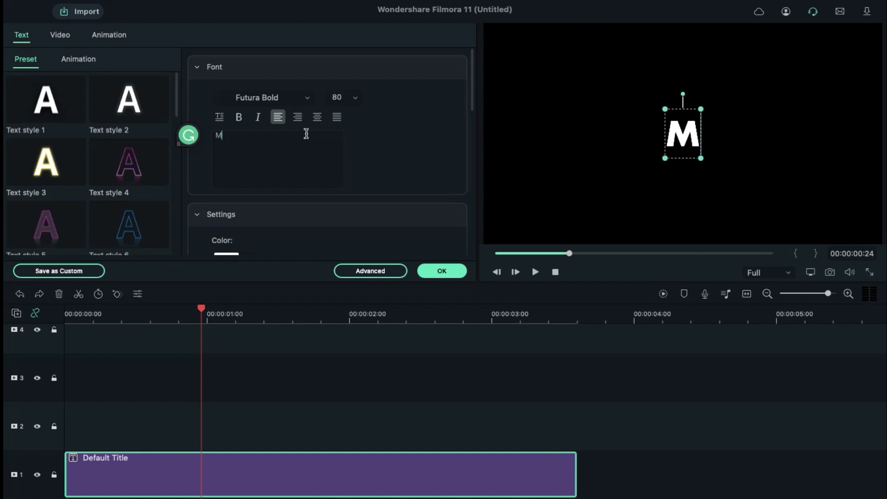
- Add a custom animation keyframe to the M at 00:00:00:00 with its Y position at about 606
{"action": "left_click", "coordinate": [113, 33]}
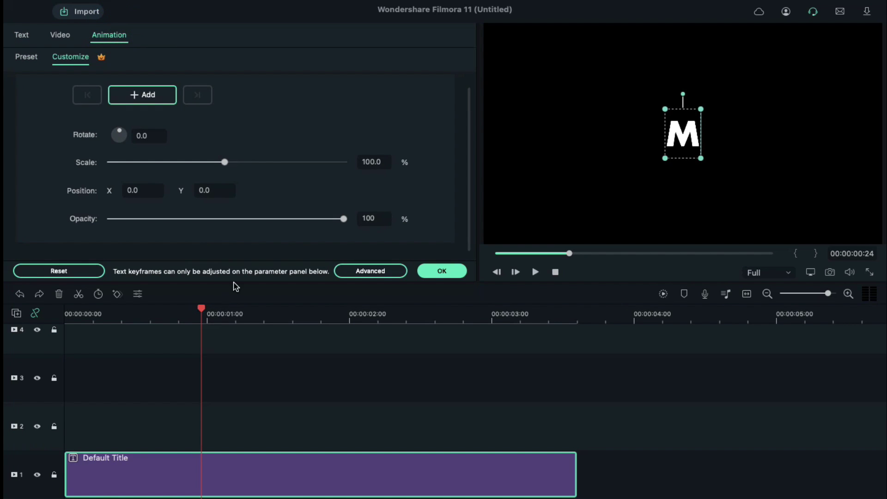
{"action": "left_click", "coordinate": [65, 316]}
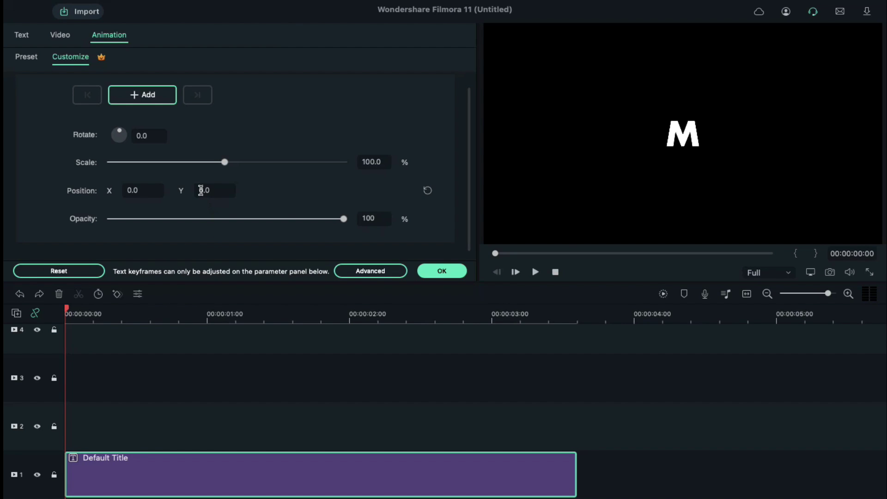
{"action": "left_click_drag", "start_coordinate": [255, 186], "coordinate": [533, 184]}
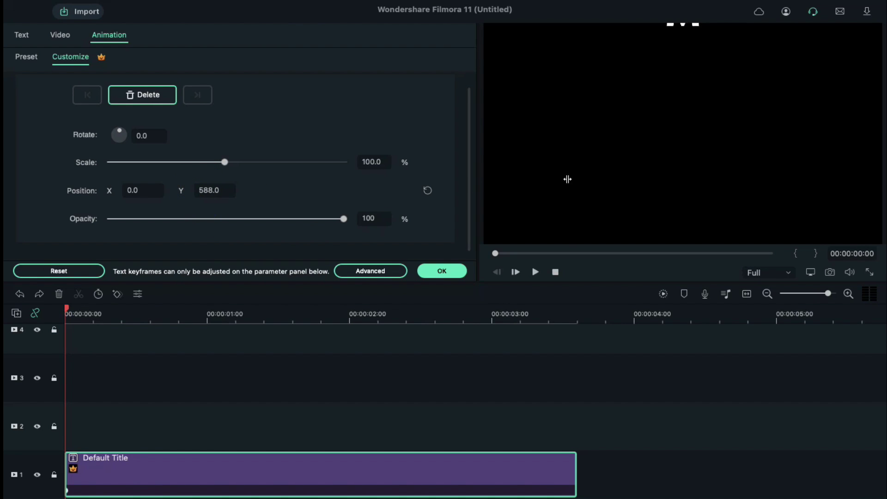
- Keyframe the M at 00:00:01:00 with rotation about -123.5 and Y position about -455
{"action": "left_click_drag", "start_coordinate": [67, 310], "coordinate": [212, 304]}
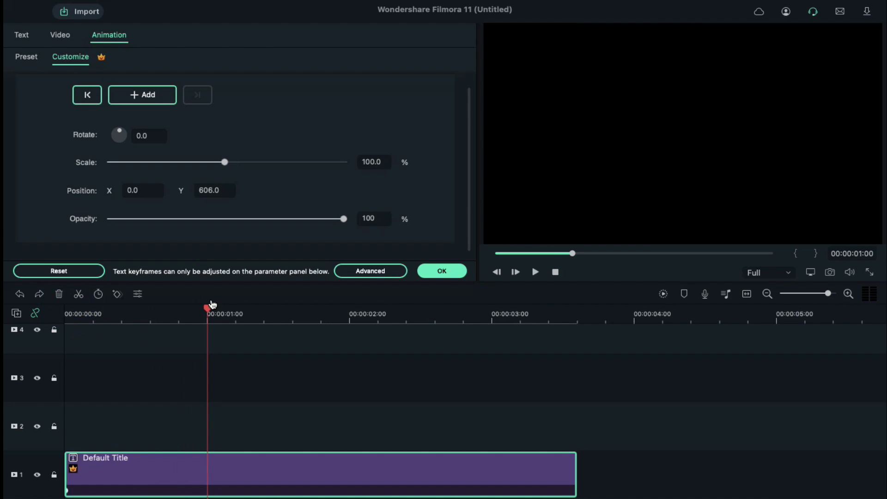
{"action": "left_click_drag", "start_coordinate": [200, 188], "coordinate": [5, 185]}
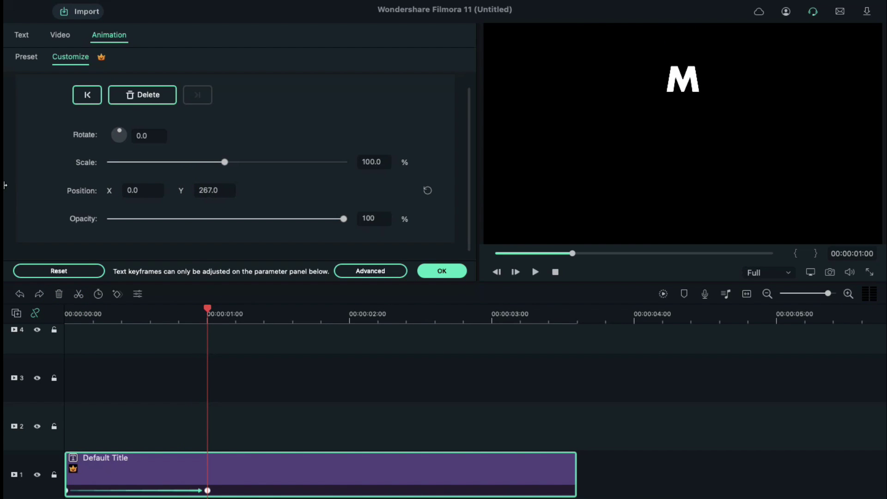
{"action": "left_click_drag", "start_coordinate": [119, 133], "coordinate": [78, 157]}
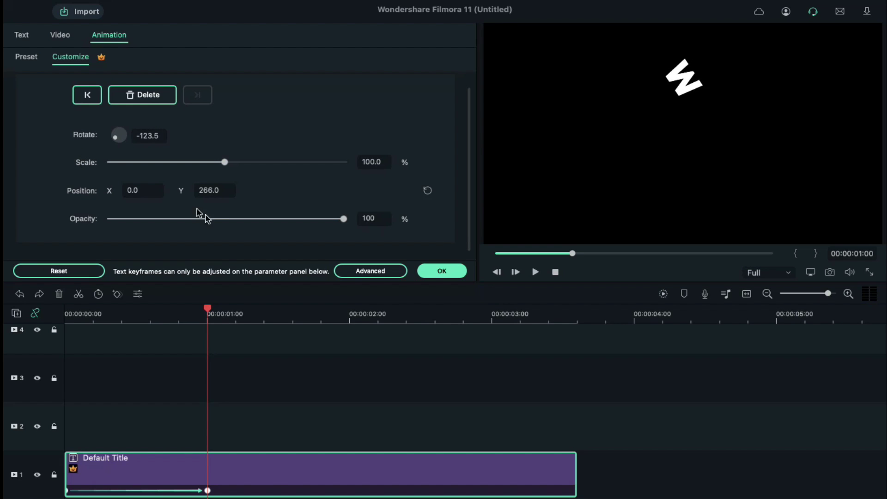
{"action": "left_click_drag", "start_coordinate": [201, 190], "coordinate": [5, 254]}
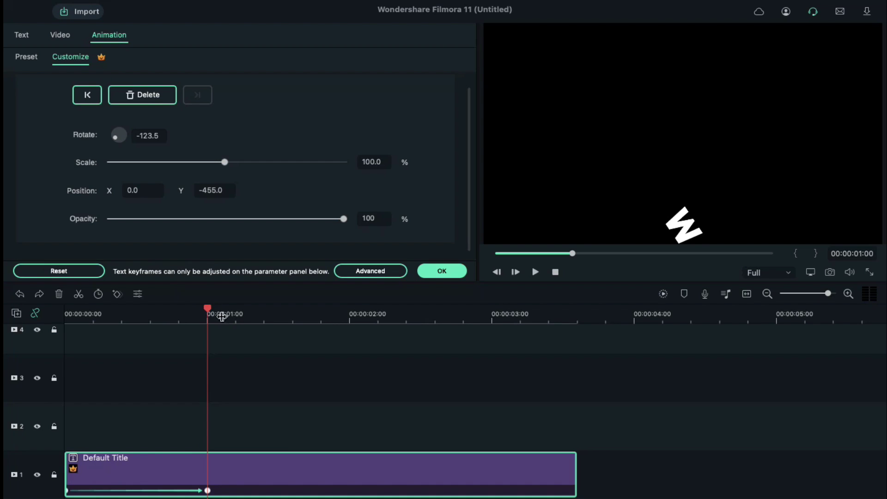
- Keyframe the M at 00:00:01:15 with Y position 0 and rotation about -68.3
{"action": "left_click_drag", "start_coordinate": [211, 310], "coordinate": [301, 307]}
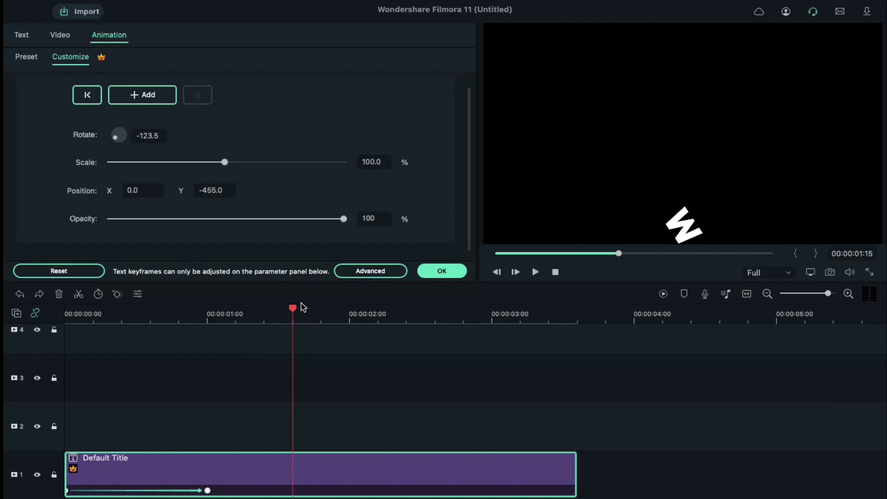
{"action": "left_click_drag", "start_coordinate": [203, 194], "coordinate": [490, 181]}
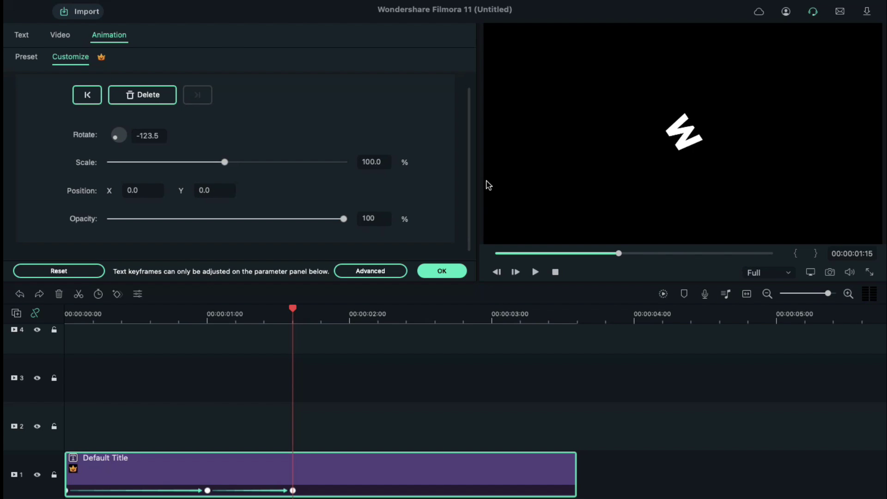
{"action": "left_click_drag", "start_coordinate": [120, 140], "coordinate": [113, 133]}
- Keyframe the M at 00:00:02:05 with Y position about -446 and rotation about -30.2
{"action": "left_click_drag", "start_coordinate": [293, 307], "coordinate": [382, 307]}
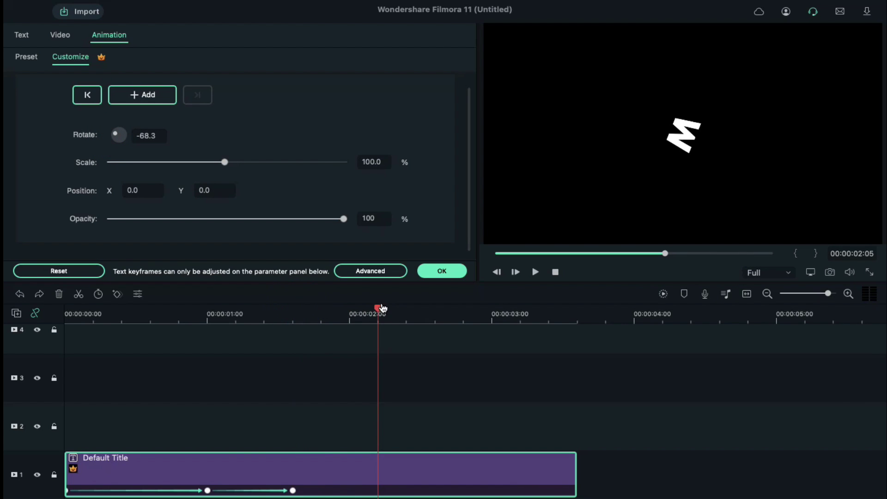
{"action": "left_click_drag", "start_coordinate": [199, 190], "coordinate": [4, 219]}
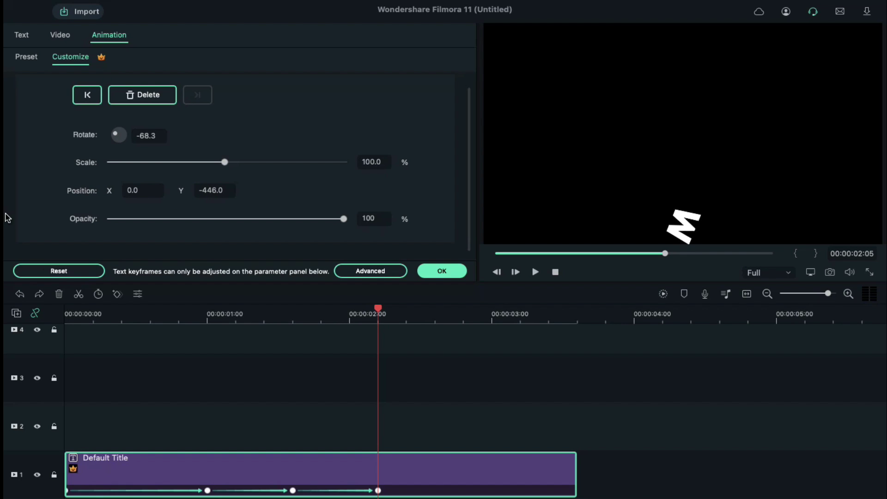
{"action": "left_click_drag", "start_coordinate": [116, 134], "coordinate": [118, 135]}
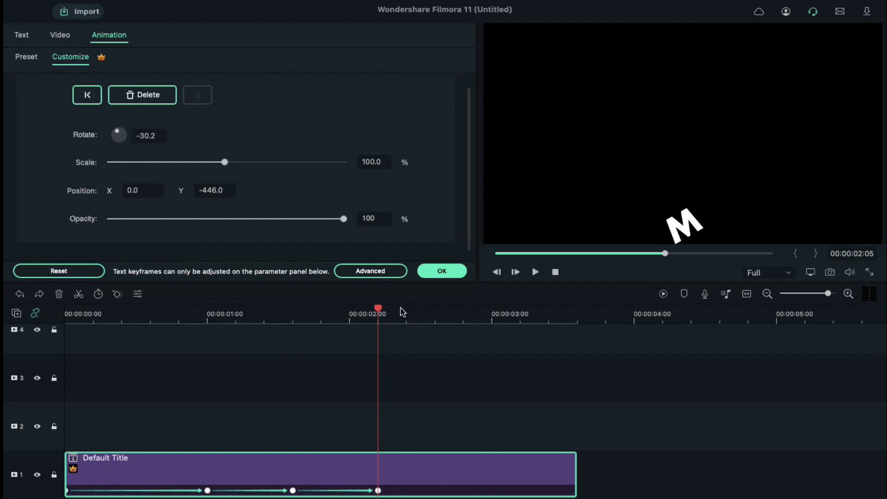
- Keyframe the M at about 00:00:02:15 with Y position about -200 and rotation about 40.2
{"action": "left_click_drag", "start_coordinate": [379, 310], "coordinate": [437, 300]}
{"action": "left_click_drag", "start_coordinate": [202, 191], "coordinate": [354, 184]}
{"action": "left_click_drag", "start_coordinate": [118, 135], "coordinate": [123, 134]}
- Keyframe the M at 00:00:03:00 with rotation about 99.2 and Y position about -470, and accept the animation
{"action": "left_click_drag", "start_coordinate": [432, 305], "coordinate": [492, 303]}
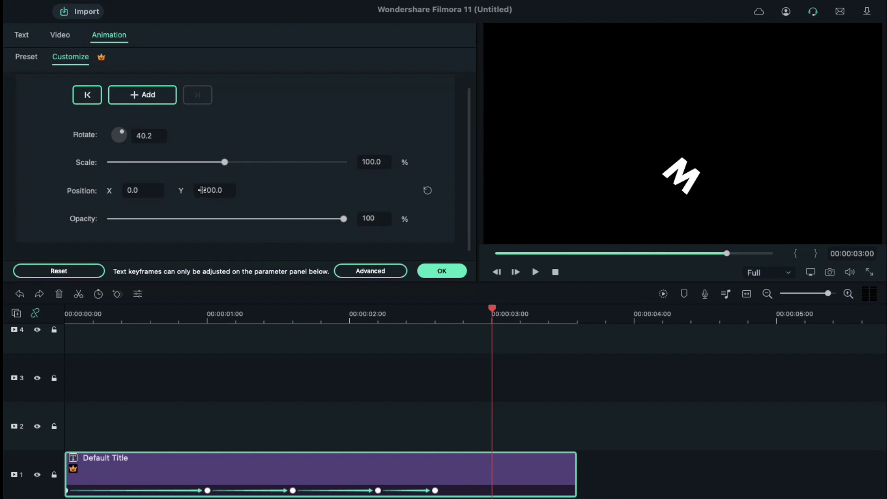
{"action": "left_click_drag", "start_coordinate": [208, 191], "coordinate": [162, 189]}
{"action": "left_click_drag", "start_coordinate": [119, 133], "coordinate": [141, 138]}
{"action": "left_click_drag", "start_coordinate": [205, 190], "coordinate": [86, 193]}
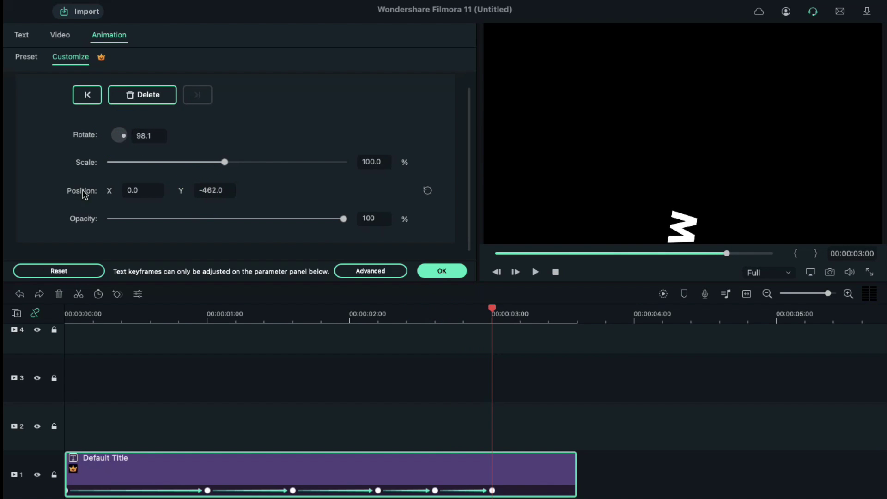
{"action": "left_click_drag", "start_coordinate": [121, 135], "coordinate": [128, 139]}
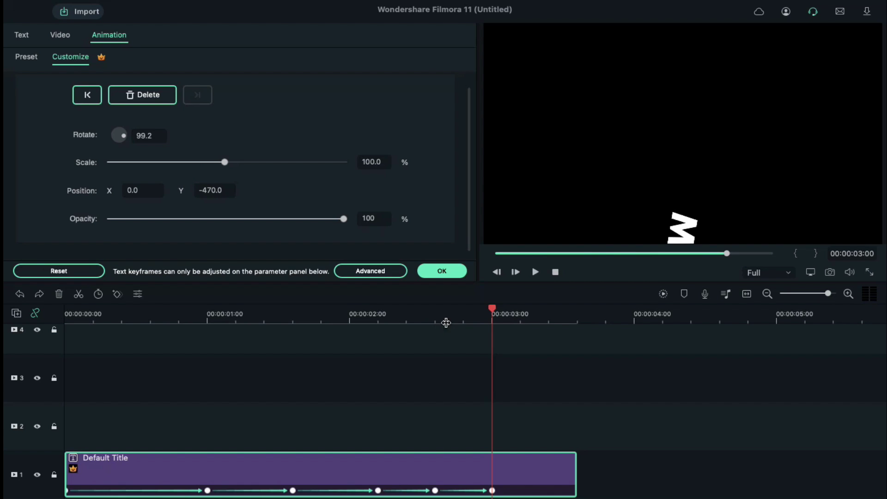
{"action": "left_click", "coordinate": [456, 271]}
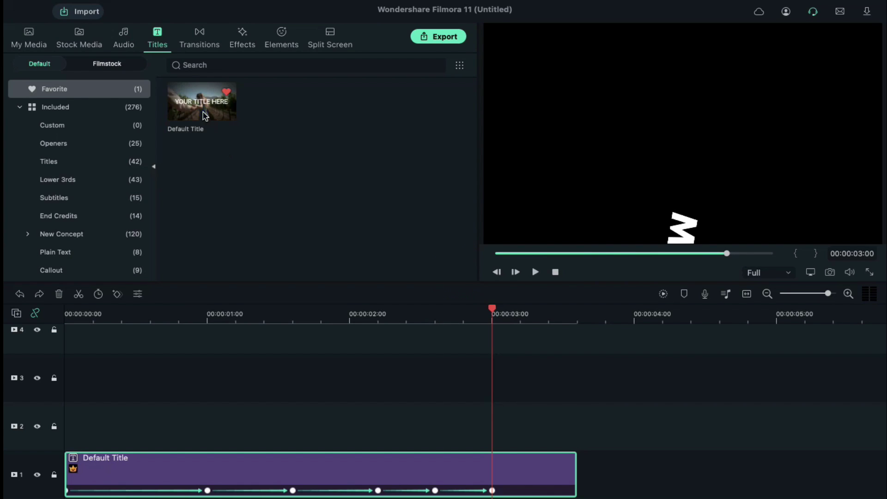
- Add a second Default Title on track 2 starting at 00:00:00:05 and trim its end to match the M title
{"action": "left_click_drag", "start_coordinate": [205, 115], "coordinate": [102, 441]}
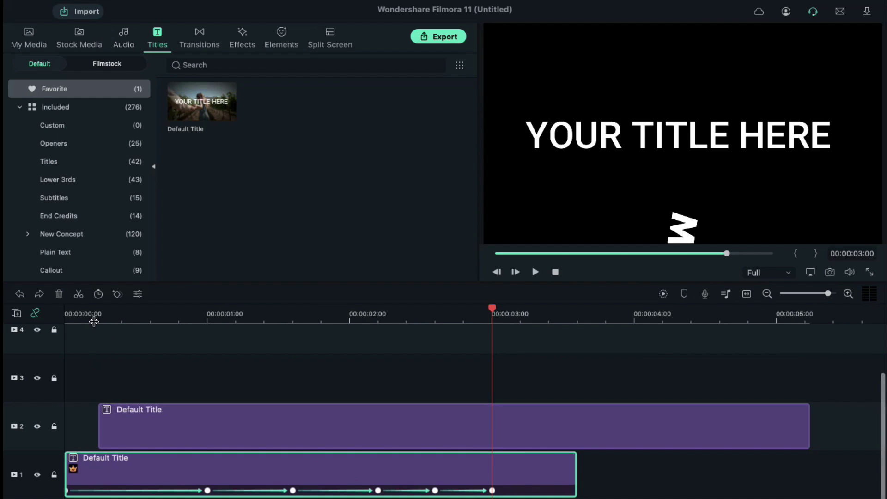
{"action": "left_click", "coordinate": [93, 321]}
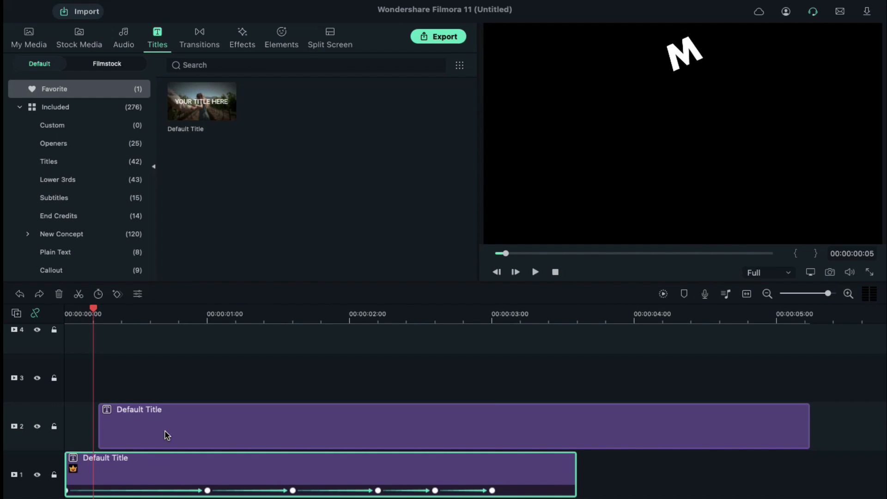
{"action": "left_click_drag", "start_coordinate": [171, 428], "coordinate": [167, 431]}
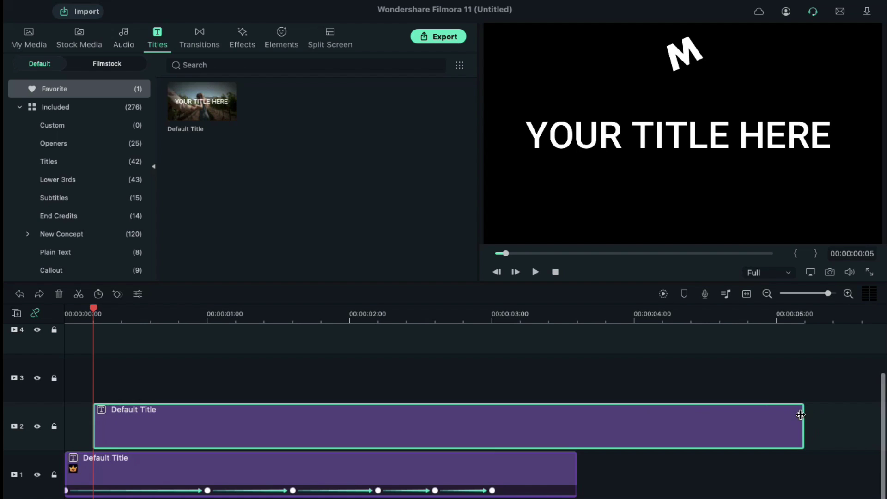
{"action": "left_click_drag", "start_coordinate": [800, 414], "coordinate": [575, 414]}
- Change the track 2 title's text to "V" and add its first custom animation keyframe at 00:00:00:05
{"action": "double_click", "coordinate": [215, 408]}
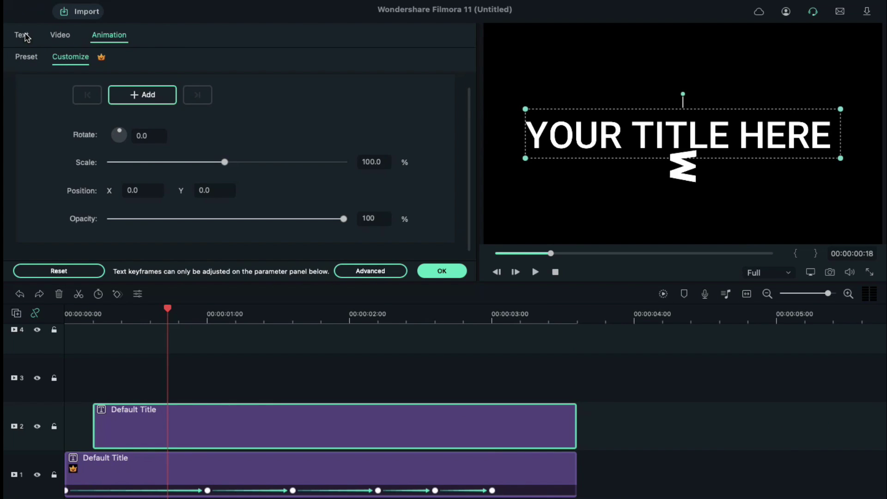
{"action": "left_click", "coordinate": [21, 35]}
{"action": "left_click", "coordinate": [109, 35]}
{"action": "left_click", "coordinate": [146, 104]}
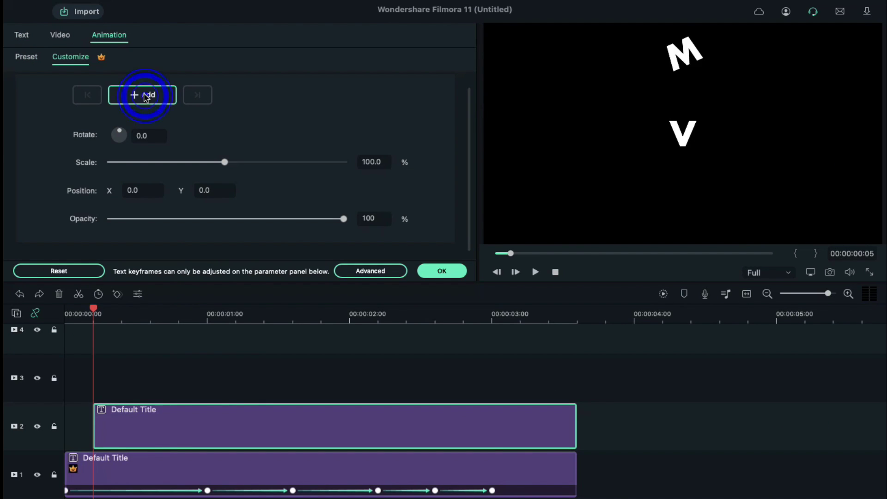
- Keyframe the V's rotation and bouncing Y position from about 00:00:01:05 to 00:00:02:20, ending at rotation about 306.5 and Y about -253
{"action": "left_click", "coordinate": [234, 313]}
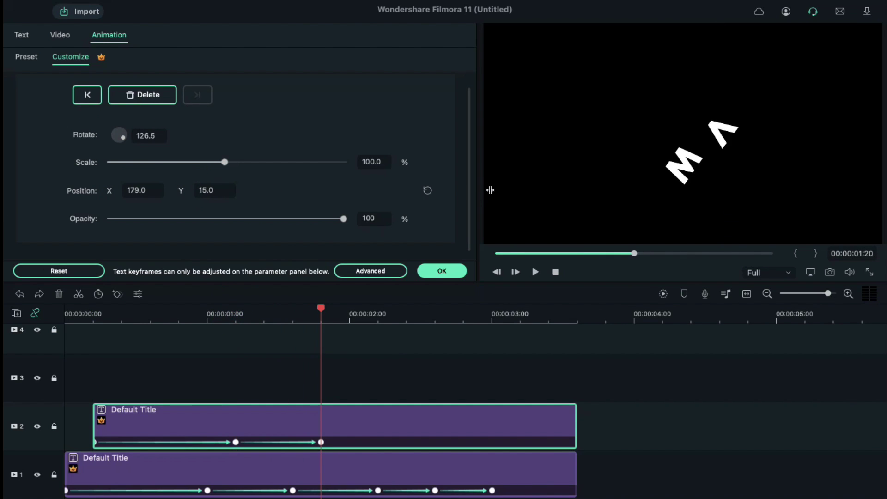
{"action": "left_click_drag", "start_coordinate": [123, 138], "coordinate": [118, 140]}
{"action": "left_click_drag", "start_coordinate": [210, 190], "coordinate": [186, 190]}
{"action": "left_click", "coordinate": [406, 314]}
{"action": "left_click_drag", "start_coordinate": [118, 140], "coordinate": [114, 136]}
{"action": "left_click", "coordinate": [463, 313]}
{"action": "left_click_drag", "start_coordinate": [211, 190], "coordinate": [335, 190]}
- Keyframe the V at 00:00:03:05, rotating it further and lowering it to the frame's bottom edge, and accept the animation
{"action": "left_click", "coordinate": [520, 313]}
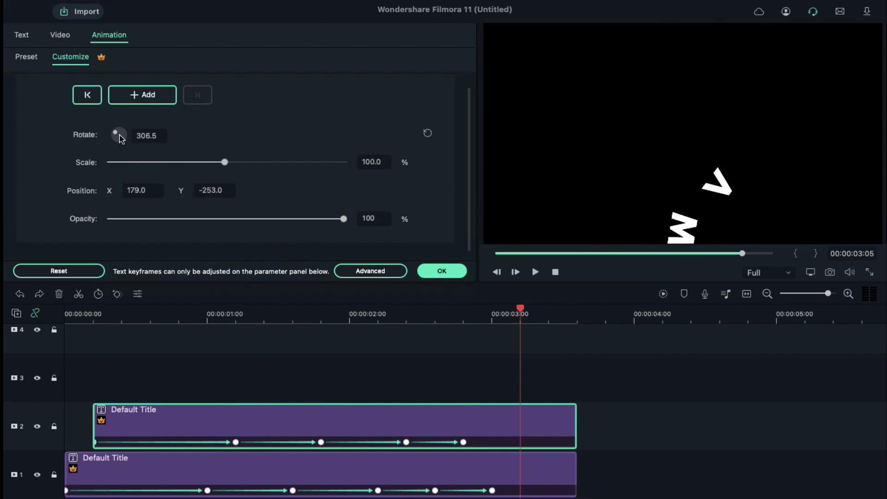
{"action": "left_click_drag", "start_coordinate": [119, 137], "coordinate": [114, 137]}
{"action": "left_click_drag", "start_coordinate": [210, 189], "coordinate": [157, 184]}
{"action": "left_click", "coordinate": [449, 271]}
- Add a third Default Title on track 3 starting at 00:00:00:10 and trim its end to match the M and V titles
{"action": "left_click_drag", "start_coordinate": [187, 104], "coordinate": [123, 367]}
{"action": "left_click_drag", "start_coordinate": [126, 320], "coordinate": [122, 319]}
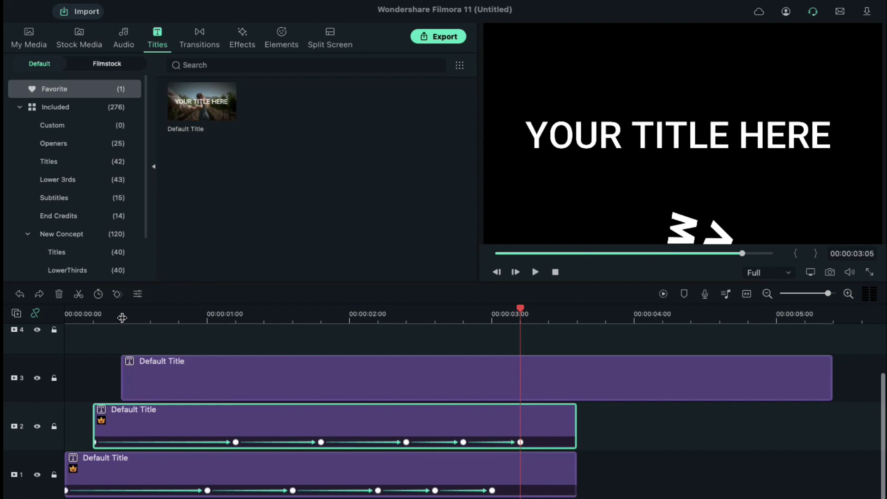
{"action": "left_click", "coordinate": [122, 319]}
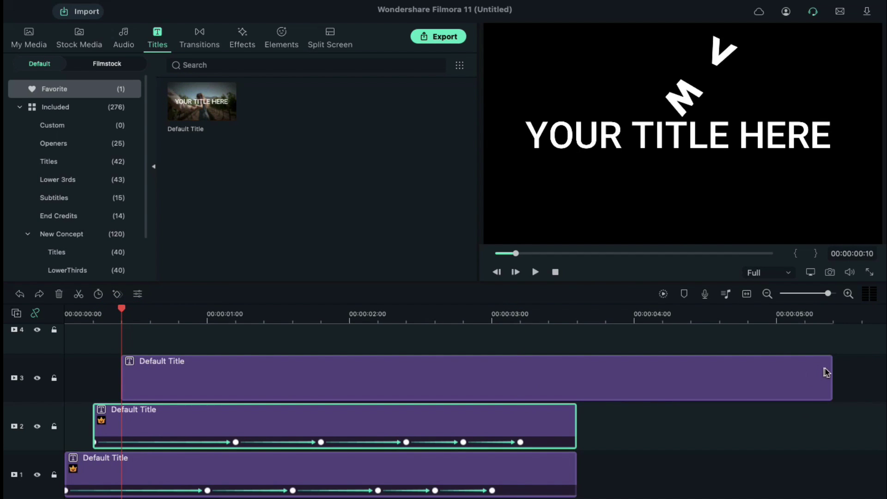
{"action": "left_click_drag", "start_coordinate": [826, 373], "coordinate": [580, 375]}
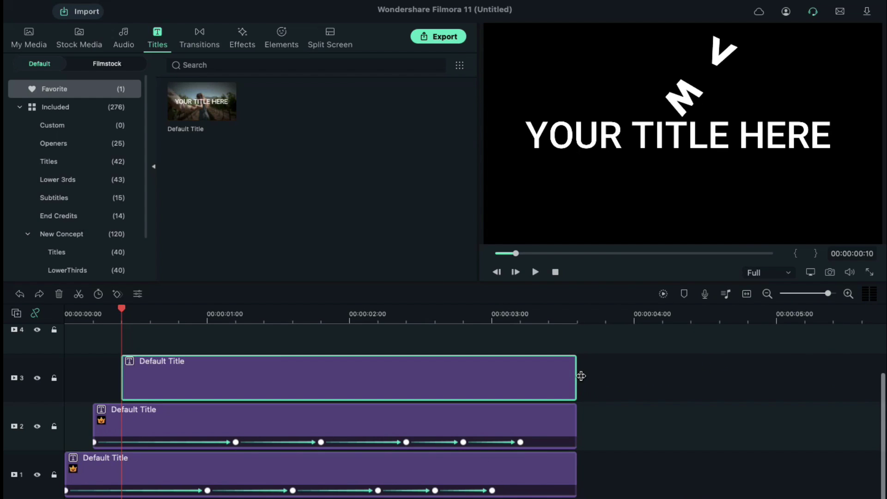
- Change the track 3 title's text to "P" in Futura Bold 80 and add its first custom animation keyframe at 00:00:00:10
{"action": "double_click", "coordinate": [196, 374]}
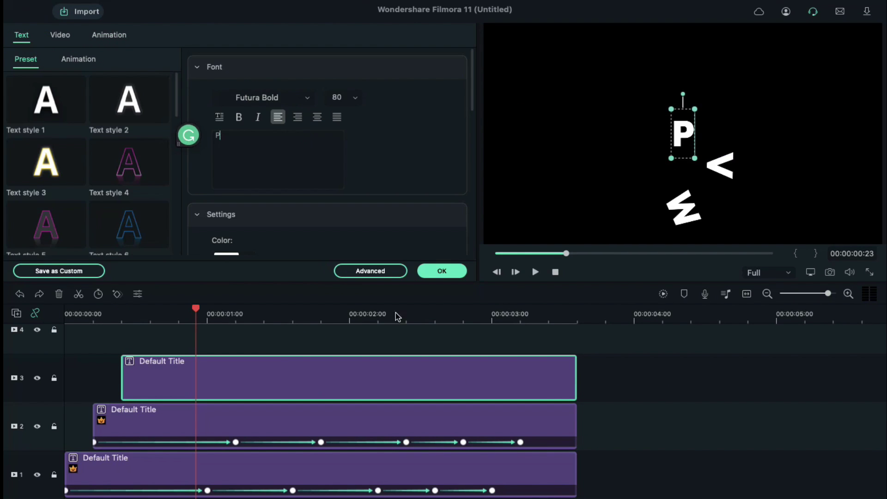
{"action": "left_click", "coordinate": [118, 36]}
{"action": "left_click", "coordinate": [121, 316]}
- Keyframe the P's bouncing Y position and counterclockwise rotation at 00:00:01:10, 00:00:02:00 and 00:00:02:15, keeping X at -182
{"action": "left_click_drag", "start_coordinate": [121, 317], "coordinate": [263, 313]}
{"action": "left_click_drag", "start_coordinate": [119, 131], "coordinate": [116, 138]}
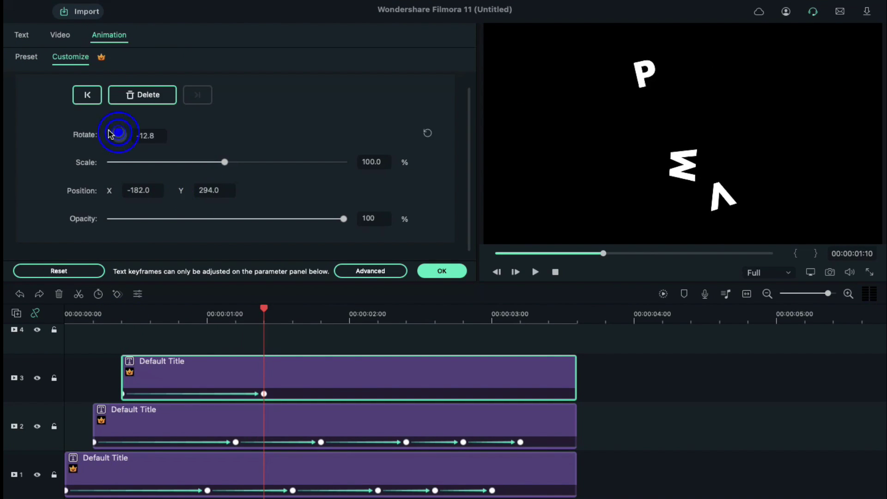
{"action": "left_click_drag", "start_coordinate": [214, 191], "coordinate": [185, 190]}
{"action": "left_click_drag", "start_coordinate": [265, 311], "coordinate": [349, 311]}
{"action": "left_click", "coordinate": [214, 190]}
{"action": "type", "text": "0"}
{"action": "left_click_drag", "start_coordinate": [115, 137], "coordinate": [122, 137]}
{"action": "left_click_drag", "start_coordinate": [349, 310], "coordinate": [434, 309]}
{"action": "left_click_drag", "start_coordinate": [215, 191], "coordinate": [115, 191]}
{"action": "left_click_drag", "start_coordinate": [122, 137], "coordinate": [127, 133]}
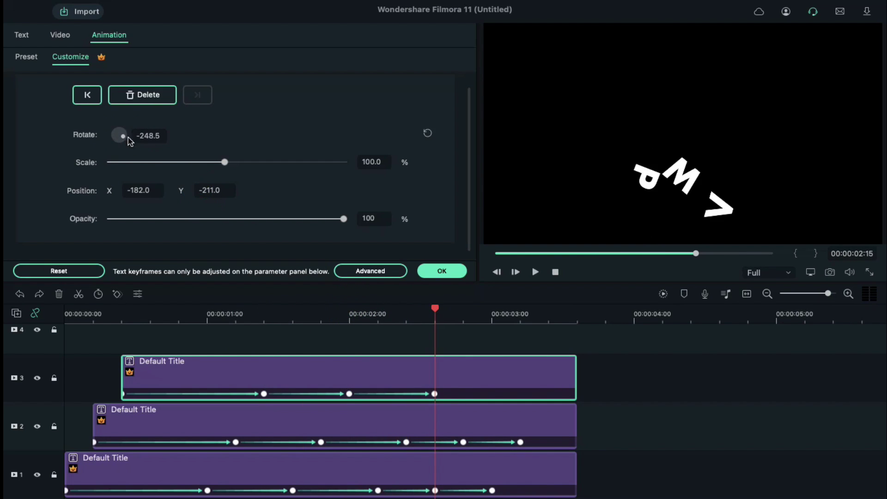
{"action": "left_click_drag", "start_coordinate": [214, 190], "coordinate": [93, 191]}
- Keyframe the P at 00:00:03:00 and 00:00:03:10, landing it on its side at the frame's bottom edge, and accept the animation
{"action": "left_click_drag", "start_coordinate": [434, 311], "coordinate": [492, 314]}
{"action": "left_click_drag", "start_coordinate": [215, 190], "coordinate": [376, 178]}
{"action": "left_click_drag", "start_coordinate": [123, 134], "coordinate": [122, 131]}
{"action": "left_click_drag", "start_coordinate": [492, 313], "coordinate": [548, 313]}
{"action": "left_click_drag", "start_coordinate": [182, 190], "coordinate": [32, 207]}
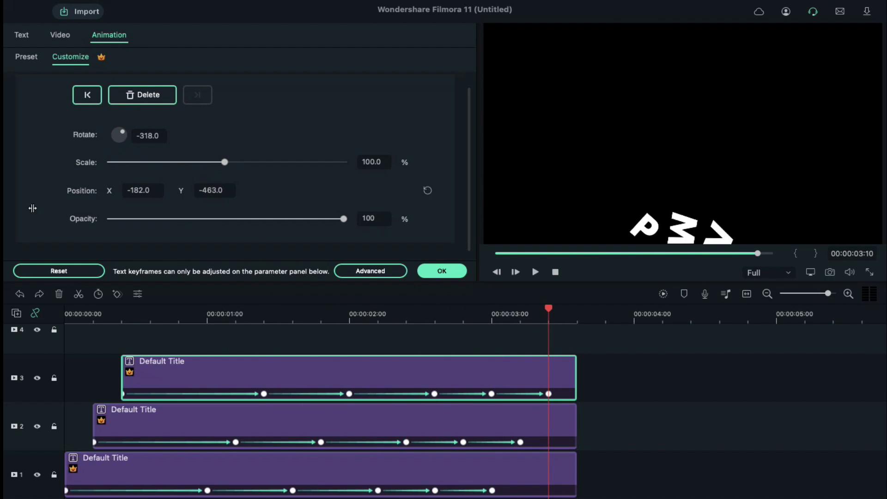
{"action": "left_click_drag", "start_coordinate": [122, 132], "coordinate": [121, 131]}
{"action": "left_click_drag", "start_coordinate": [182, 190], "coordinate": [172, 187]}
{"action": "left_click_drag", "start_coordinate": [121, 131], "coordinate": [115, 134]}
{"action": "left_click_drag", "start_coordinate": [181, 189], "coordinate": [182, 189]}
{"action": "left_click", "coordinate": [446, 272]}
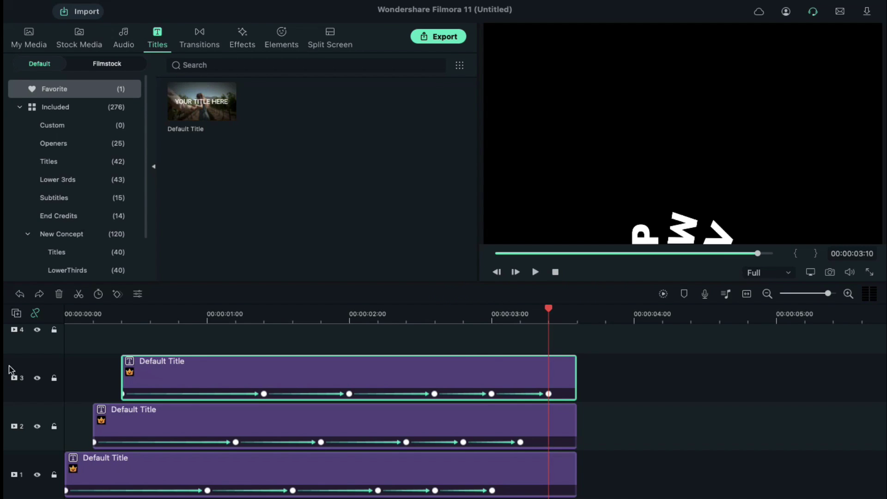
- Play the three-letter animation from the start of the timeline
{"action": "left_click", "coordinate": [65, 319]}
{"action": "key", "text": "space"}
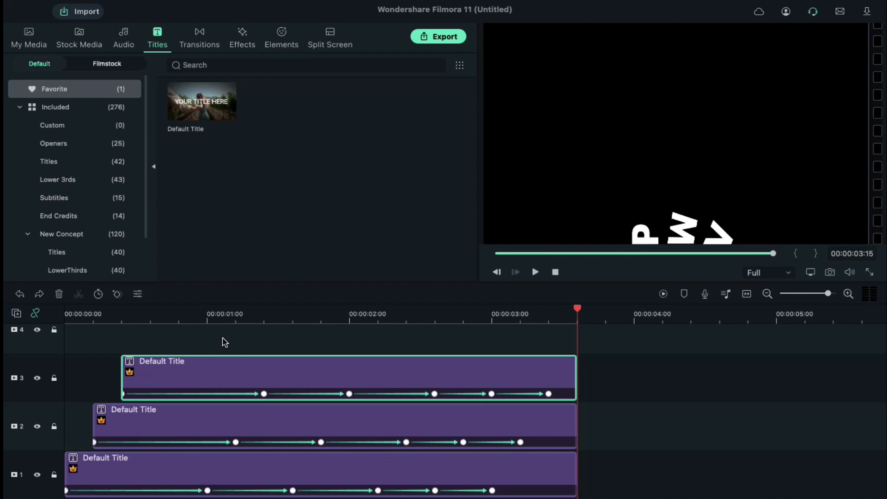
- Hide tracks 2 and 3, take a snapshot of the fallen M and place it on track 1 directly after the M title
{"action": "left_click", "coordinate": [36, 426]}
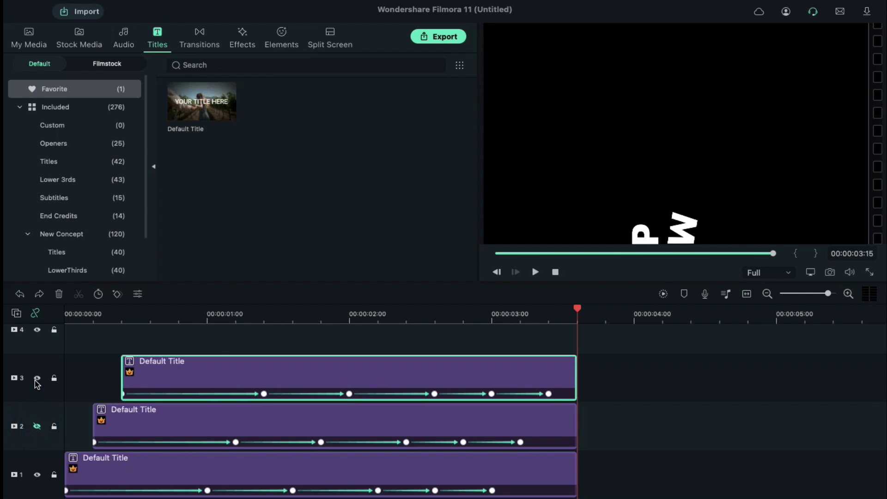
{"action": "left_click", "coordinate": [832, 272]}
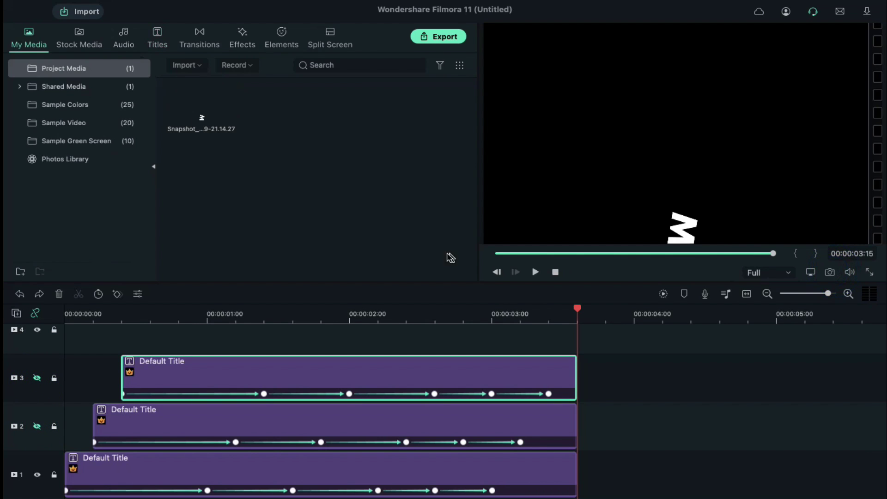
{"action": "left_click_drag", "start_coordinate": [503, 325], "coordinate": [586, 471]}
- Split the M snapshot on track 1 at 00:00:04:10 and delete the part after the cut
{"action": "left_click_drag", "start_coordinate": [581, 313], "coordinate": [696, 313]}
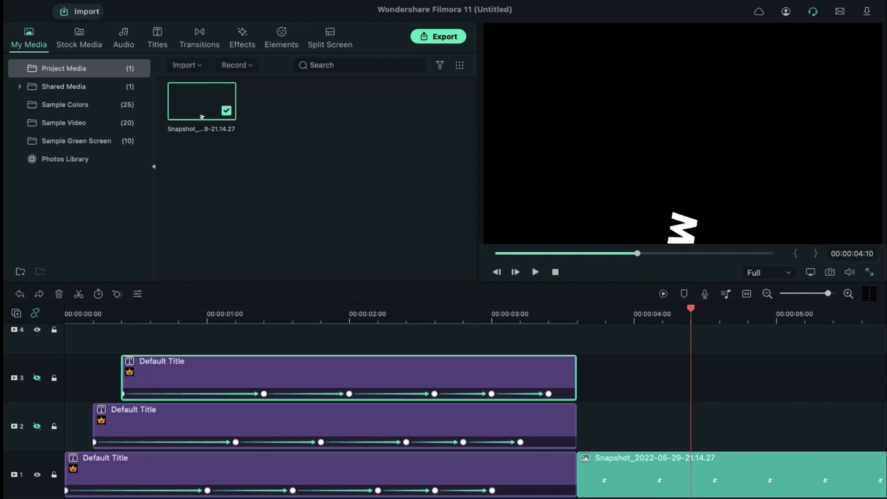
{"action": "key", "text": "super+b"}
{"action": "left_click", "coordinate": [712, 478]}
{"action": "key", "text": "BackSpace"}
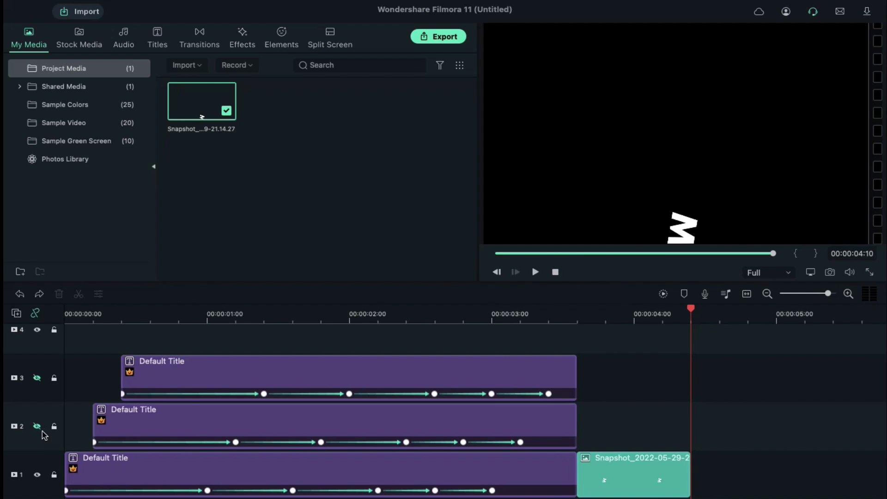
- Show only track 2, take a snapshot of the fallen V and place it on track 2 directly after the V title
{"action": "left_click", "coordinate": [568, 313]}
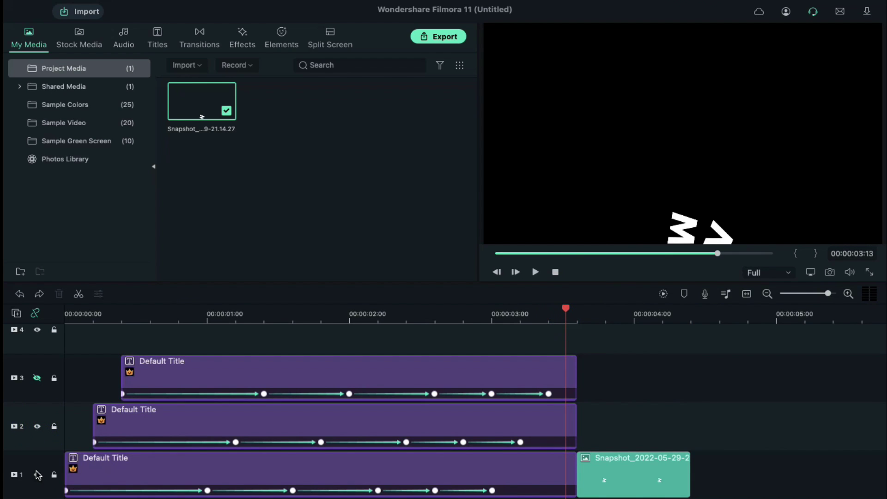
{"action": "left_click", "coordinate": [37, 474]}
{"action": "left_click_drag", "start_coordinate": [283, 111], "coordinate": [601, 418]}
- Split the V snapshot on track 2 at 00:00:04:10 and delete the part after the cut
{"action": "left_click", "coordinate": [691, 318]}
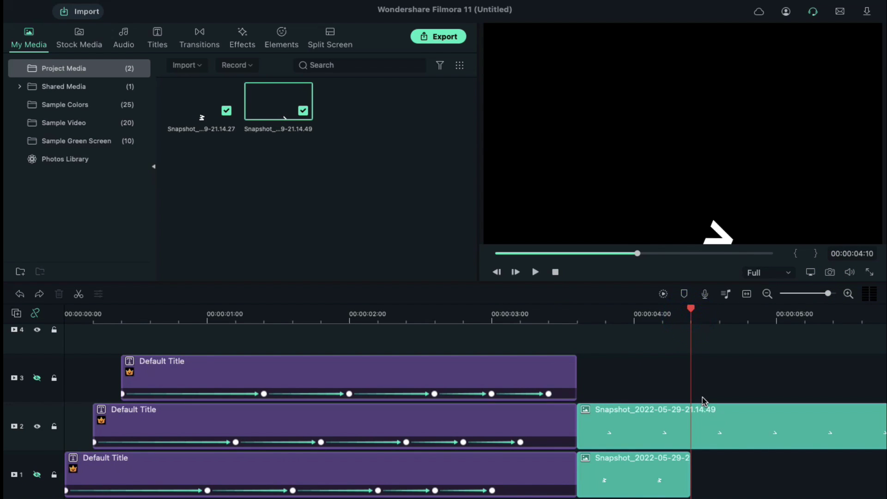
{"action": "key", "text": "super+b"}
{"action": "left_click", "coordinate": [719, 438]}
{"action": "key", "text": "Delete"}
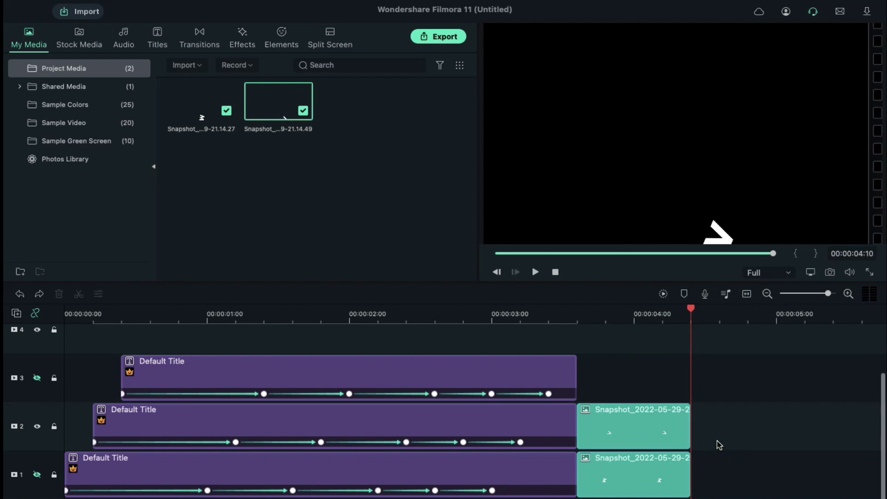
- Show only track 3, take a snapshot of the fallen P and place it on track 3 directly after the P title
{"action": "left_click", "coordinate": [37, 427]}
{"action": "left_click", "coordinate": [37, 378]}
{"action": "left_click", "coordinate": [560, 313]}
{"action": "left_click", "coordinate": [830, 272]}
{"action": "left_click_drag", "start_coordinate": [354, 102], "coordinate": [596, 376]}
- Split the P snapshot on track 3 at 00:00:04:10 and delete the part after the cut
{"action": "left_click", "coordinate": [690, 315]}
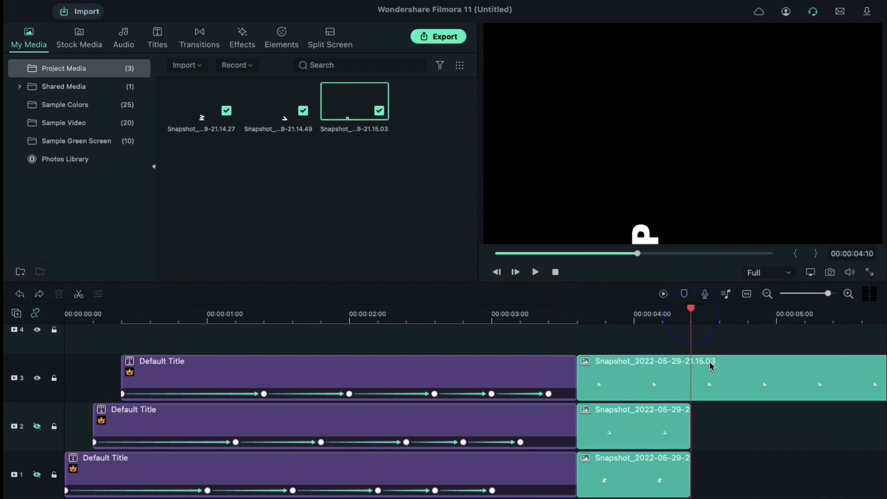
{"action": "key", "text": "super+b"}
{"action": "left_click", "coordinate": [710, 389]}
{"action": "left_click", "coordinate": [710, 391]}
{"action": "key", "text": "Delete"}
- Make all tracks visible and add a custom animation keyframe to the M snapshot at 00:00:03:15
{"action": "left_click", "coordinate": [578, 317]}
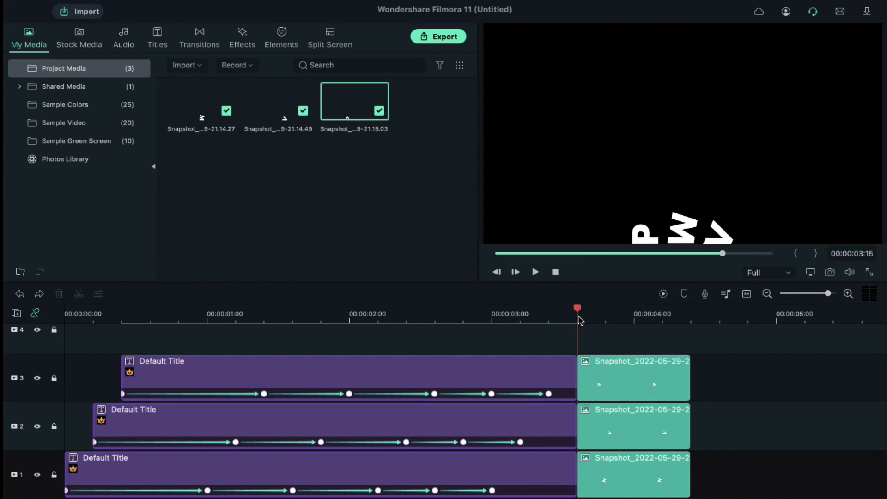
{"action": "left_click", "coordinate": [625, 481]}
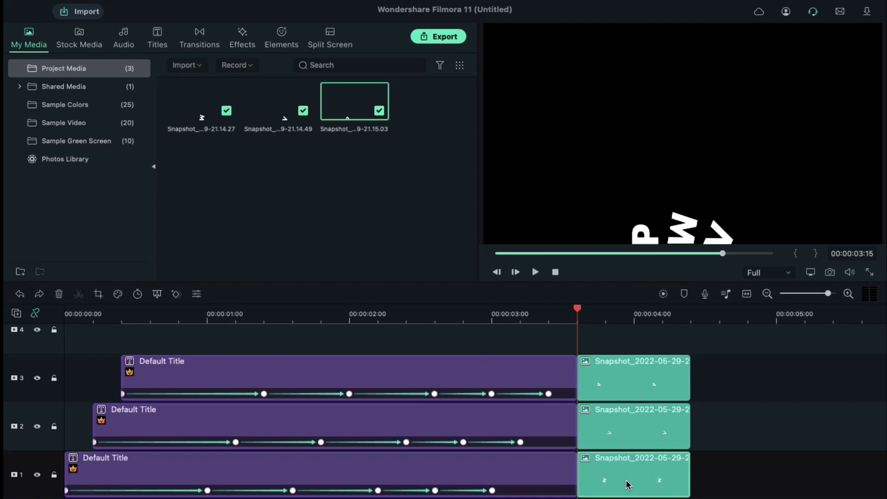
{"action": "double_click", "coordinate": [625, 484]}
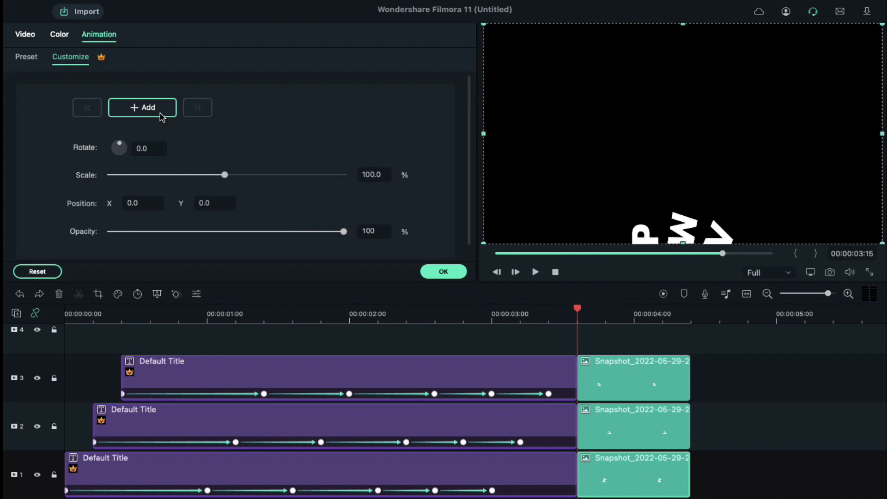
{"action": "left_click", "coordinate": [161, 116]}
- Keyframe the M snapshot at 00:00:03:20, rotating it upright and moving it to mid-height, slightly left of the frame's centre
{"action": "key", "text": "Right"}
{"action": "key", "text": "Right"}
{"action": "key", "text": "Right"}
{"action": "key", "text": "Right"}
{"action": "key", "text": "Right"}
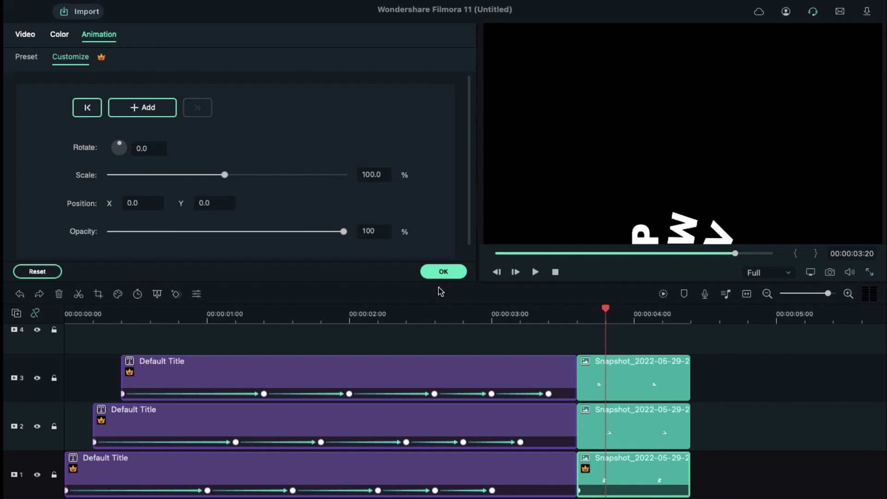
{"action": "mouse_move", "coordinate": [122, 153]}
{"action": "left_mouse_down"}
{"action": "mouse_move", "coordinate": [142, 150]}
{"action": "mouse_move", "coordinate": [44, 109]}
{"action": "mouse_move", "coordinate": [112, 149]}
{"action": "left_mouse_up"}
{"action": "left_click_drag", "start_coordinate": [212, 203], "coordinate": [171, 217]}
{"action": "left_click_drag", "start_coordinate": [143, 203], "coordinate": [56, 139]}
- Keyframe the V snapshot at 00:00:03:20 and 00:00:04:00, ending upright at mid-height just right of the M
{"action": "left_click", "coordinate": [631, 426]}
{"action": "left_click", "coordinate": [142, 107]}
{"action": "key", "text": "Right"}
{"action": "key", "text": "Right"}
{"action": "key", "text": "Right"}
{"action": "key", "text": "Right"}
{"action": "key", "text": "Right"}
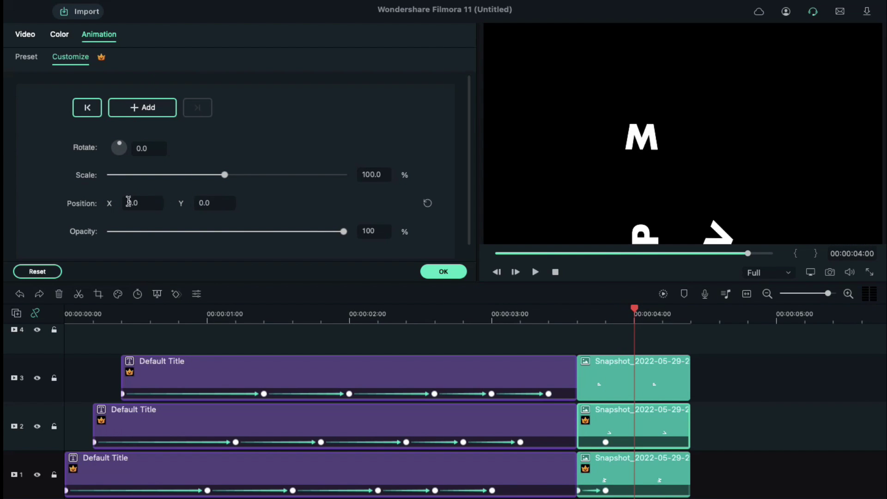
{"action": "left_click_drag", "start_coordinate": [119, 144], "coordinate": [123, 146]}
{"action": "left_click_drag", "start_coordinate": [212, 202], "coordinate": [404, 211]}
{"action": "left_click_drag", "start_coordinate": [143, 202], "coordinate": [355, 203]}
- Keyframe the P snapshot at 00:00:04:00 and 00:00:04:05, ending at rotation 89.9 and Y -189, placed right of the V
{"action": "left_click", "coordinate": [631, 377]}
{"action": "left_click", "coordinate": [142, 108]}
{"action": "key", "text": "Right"}
{"action": "key", "text": "Right"}
{"action": "key", "text": "Right"}
{"action": "key", "text": "Right"}
{"action": "key", "text": "Right"}
{"action": "left_click_drag", "start_coordinate": [120, 144], "coordinate": [124, 148]}
{"action": "left_click_drag", "start_coordinate": [212, 203], "coordinate": [81, 175]}
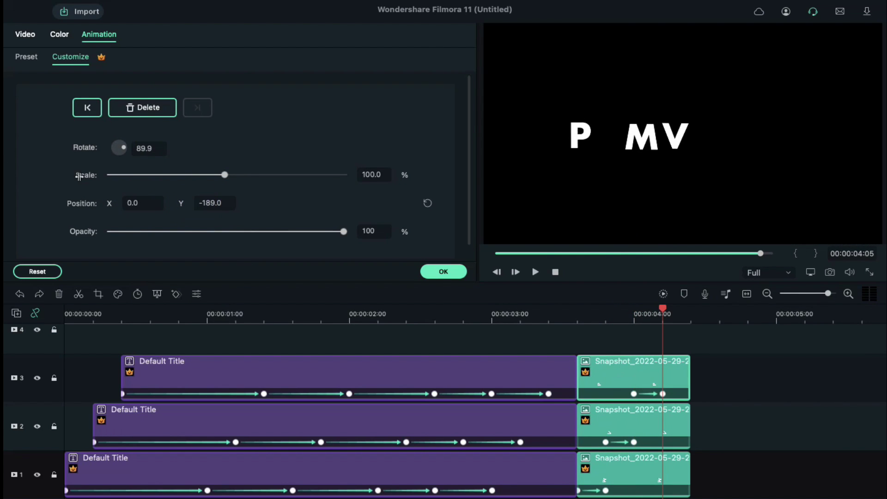
{"action": "mouse_move", "coordinate": [143, 203]}
{"action": "left_mouse_down"}
{"action": "mouse_move", "coordinate": [500, 177]}
{"action": "mouse_move", "coordinate": [153, 203]}
{"action": "left_mouse_up"}
- Adjust the V snapshot's 00:00:04:00 keyframe to X 377 and Y 340, spacing it evenly between the M and P
{"action": "left_click", "coordinate": [633, 442]}
{"action": "left_click_drag", "start_coordinate": [634, 311], "coordinate": [662, 313]}
- Render the timeline preview and play the complete MVP animation from the start
{"action": "scroll", "coordinate": [665, 398], "scroll_direction": "right", "scroll_amount": 3}
{"action": "scroll", "coordinate": [665, 398], "scroll_direction": "left", "scroll_amount": 3}
{"action": "key", "text": "space"}
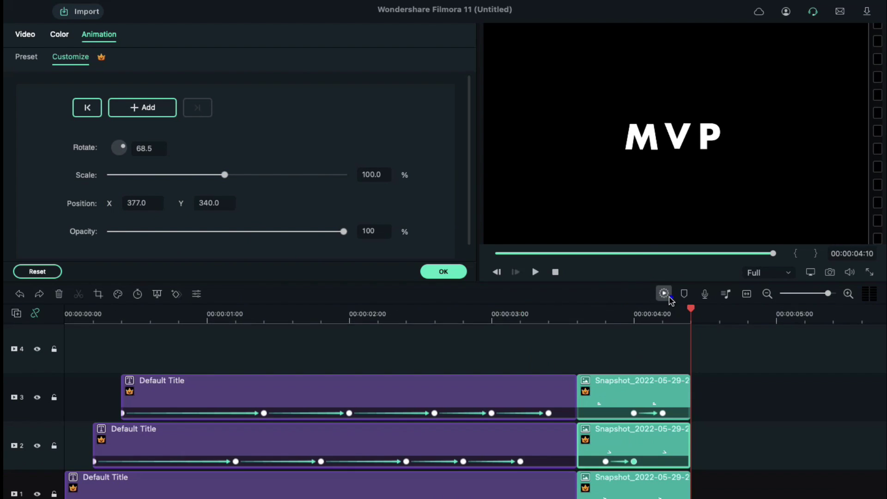
{"action": "left_click", "coordinate": [666, 296]}
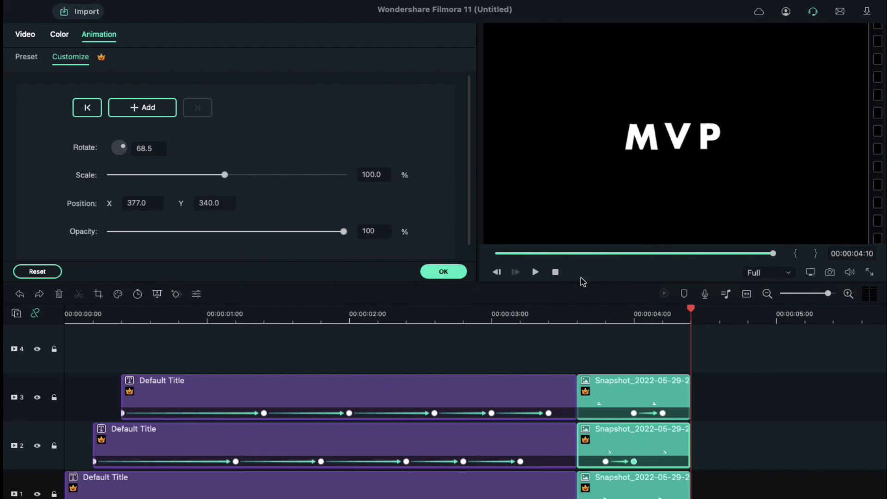
{"action": "left_click", "coordinate": [558, 272]}
{"action": "left_click", "coordinate": [535, 272]}
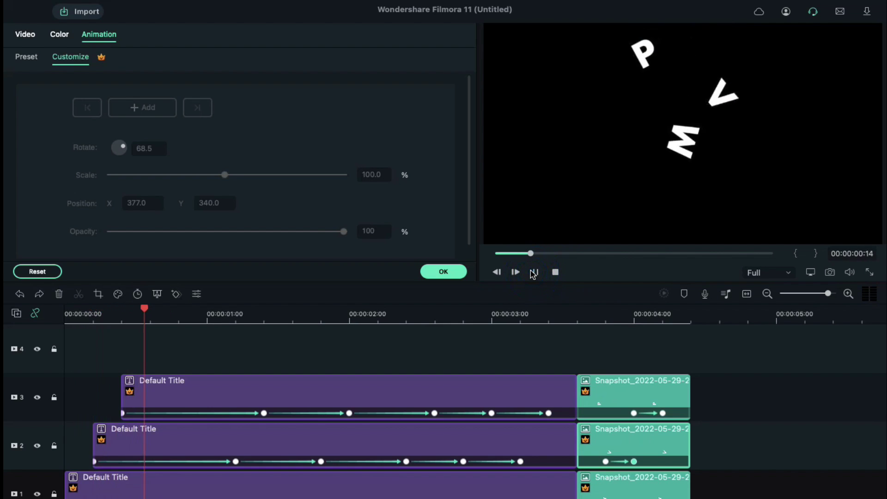